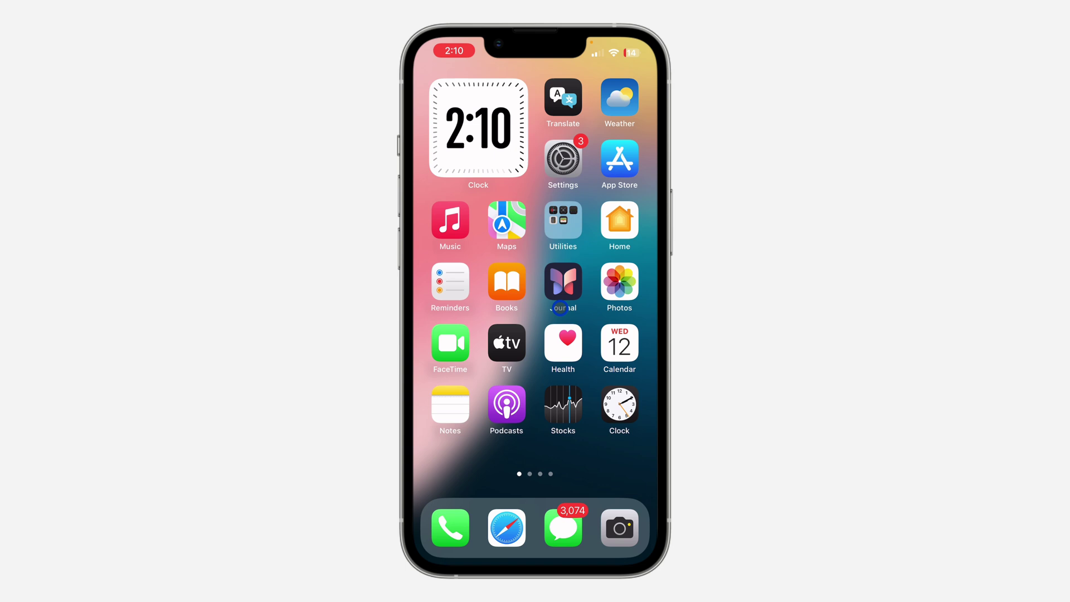
# - Open the MyAI note in Notes and select the word 'Snapchat'
pyautogui.click(463, 392)
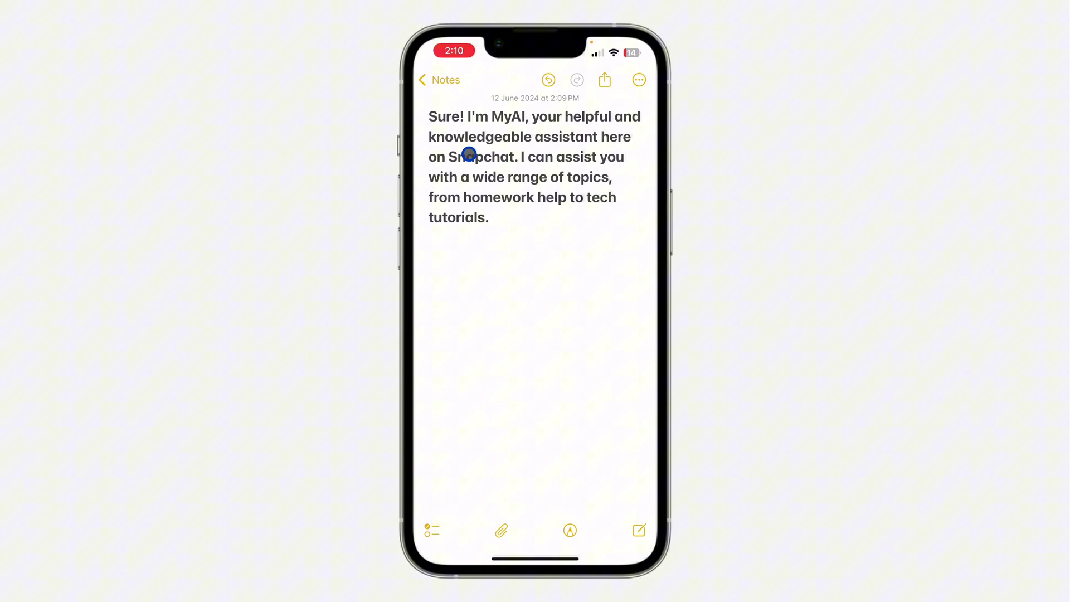
pyautogui.click(469, 157)
pyautogui.doubleClick(470, 149)
pyautogui.click(485, 143)
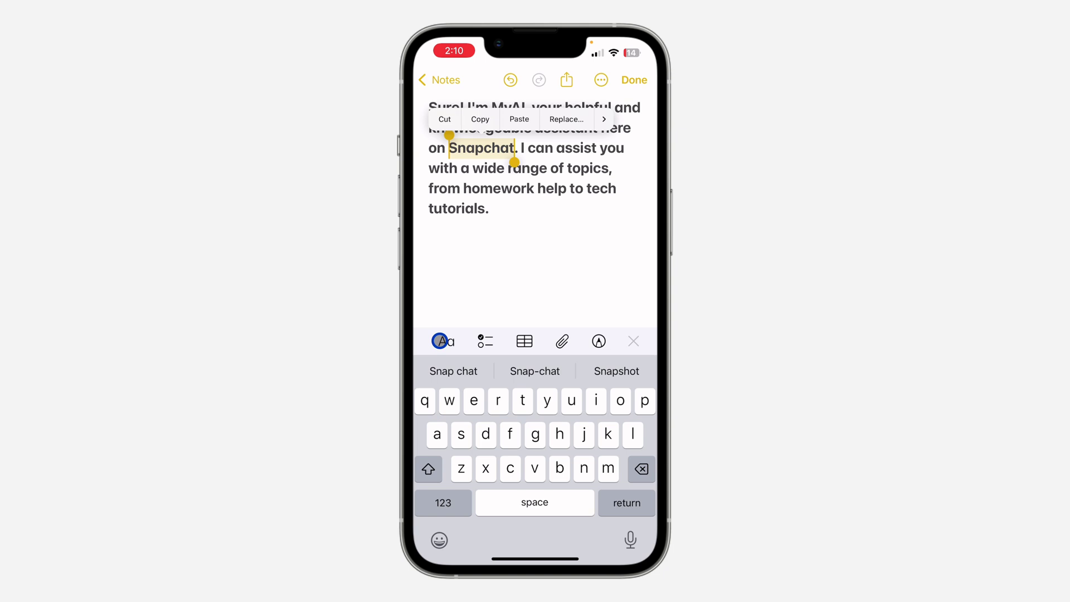
# - Color 'Snapchat' blue using the Format panel's text colour menu
pyautogui.click(442, 341)
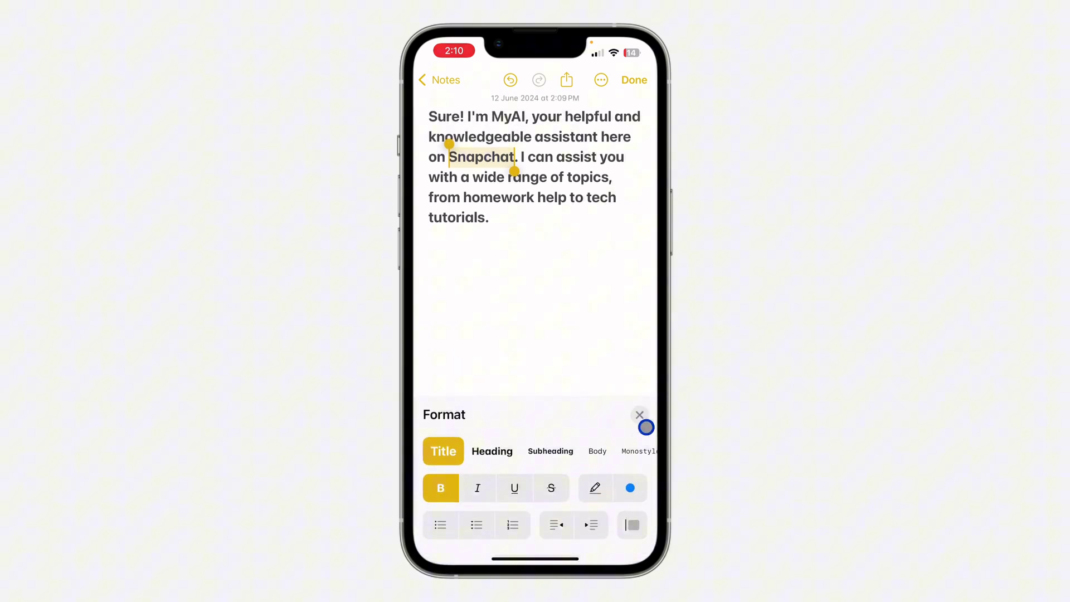
pyautogui.click(640, 414)
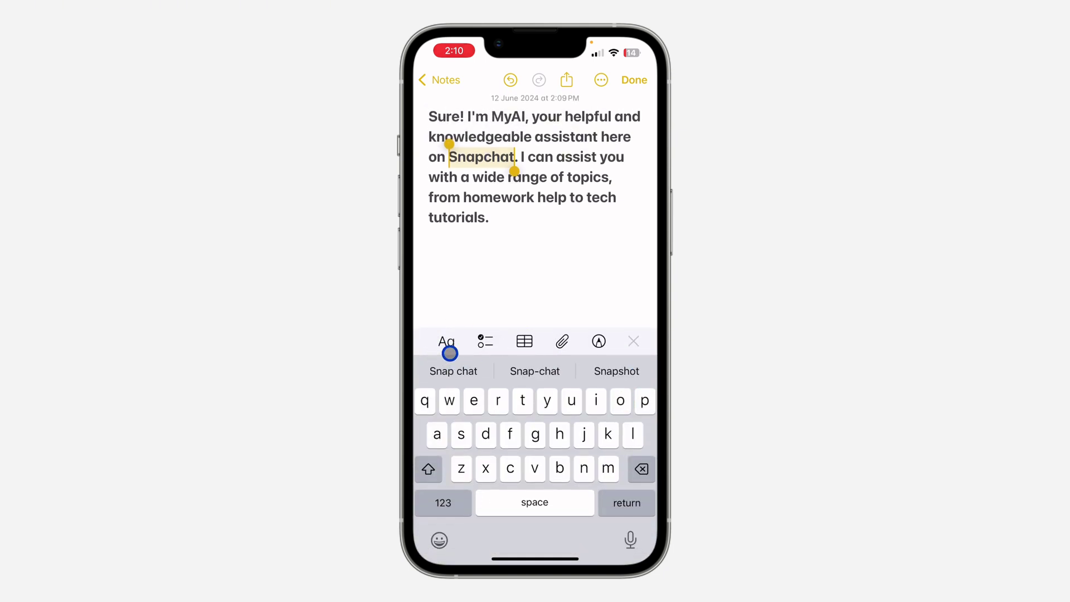
pyautogui.click(635, 340)
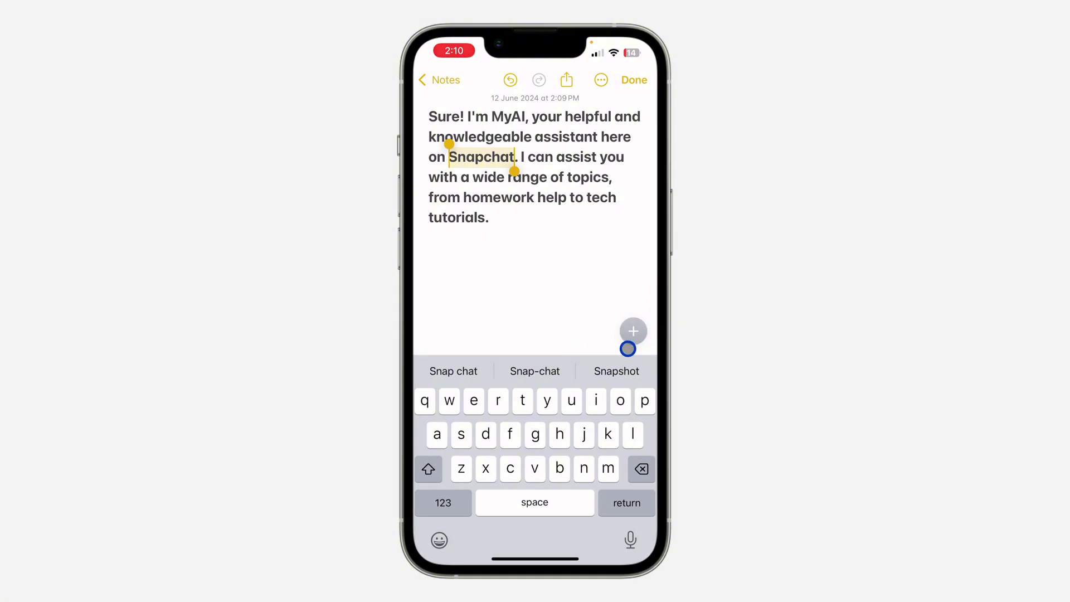
pyautogui.click(634, 334)
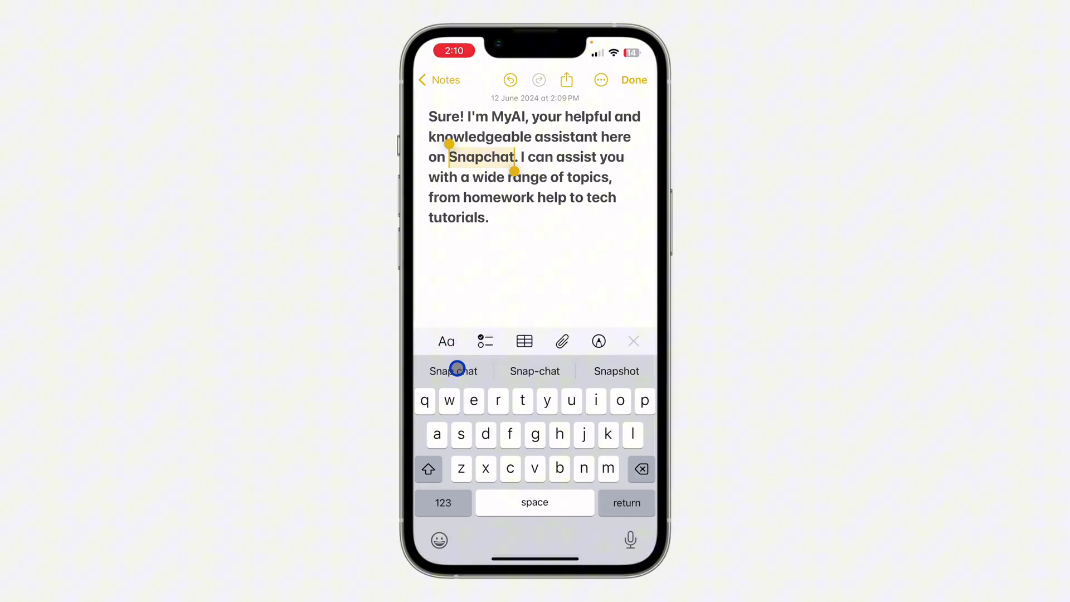
pyautogui.click(445, 337)
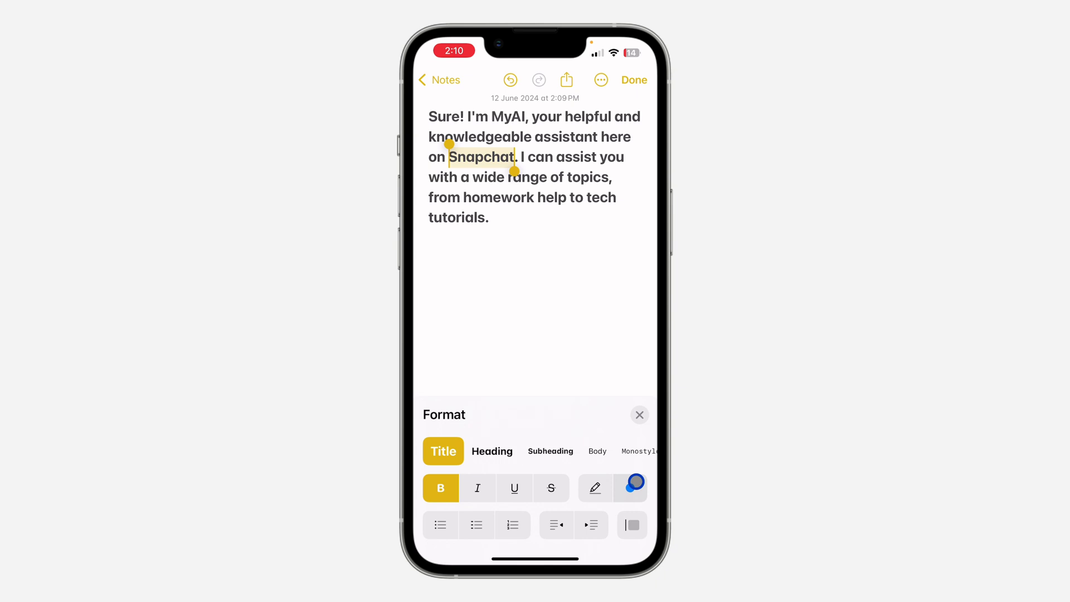
pyautogui.click(631, 487)
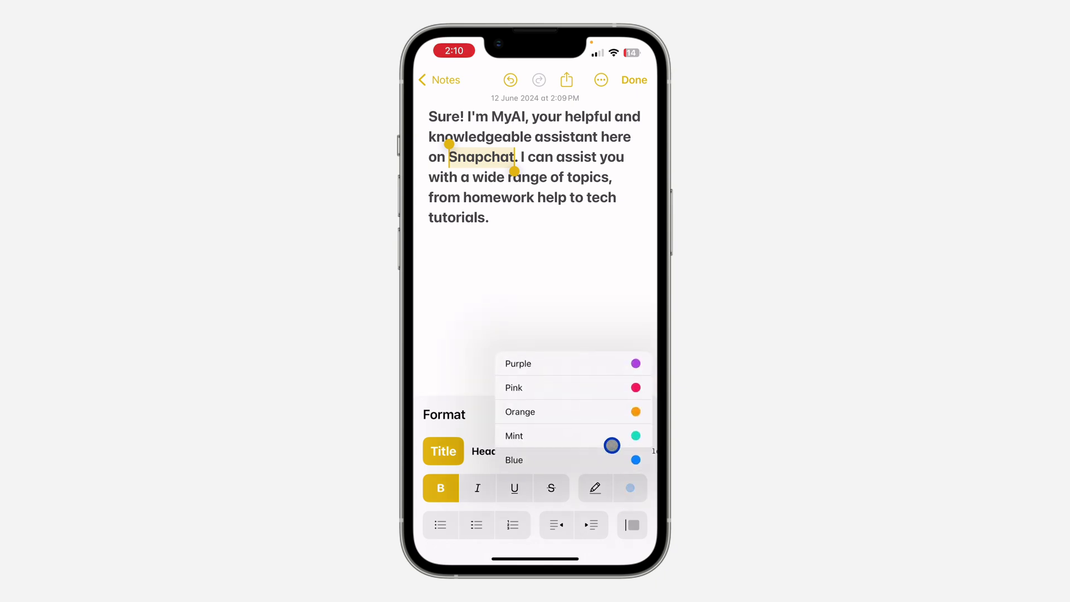
pyautogui.click(592, 465)
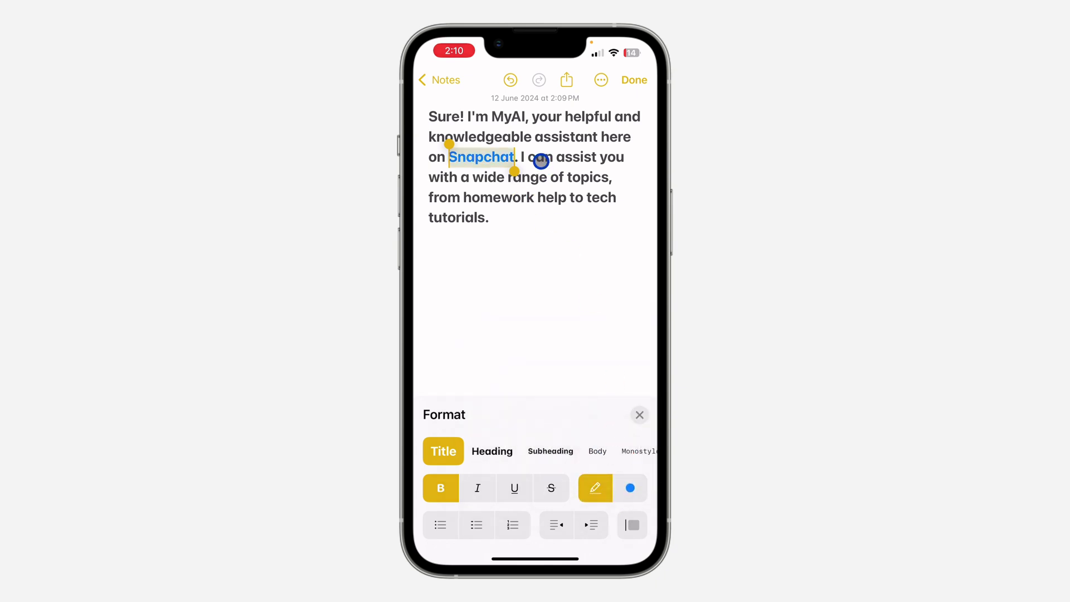
# - Select 'range of topics' and color it purple
pyautogui.doubleClick(536, 177)
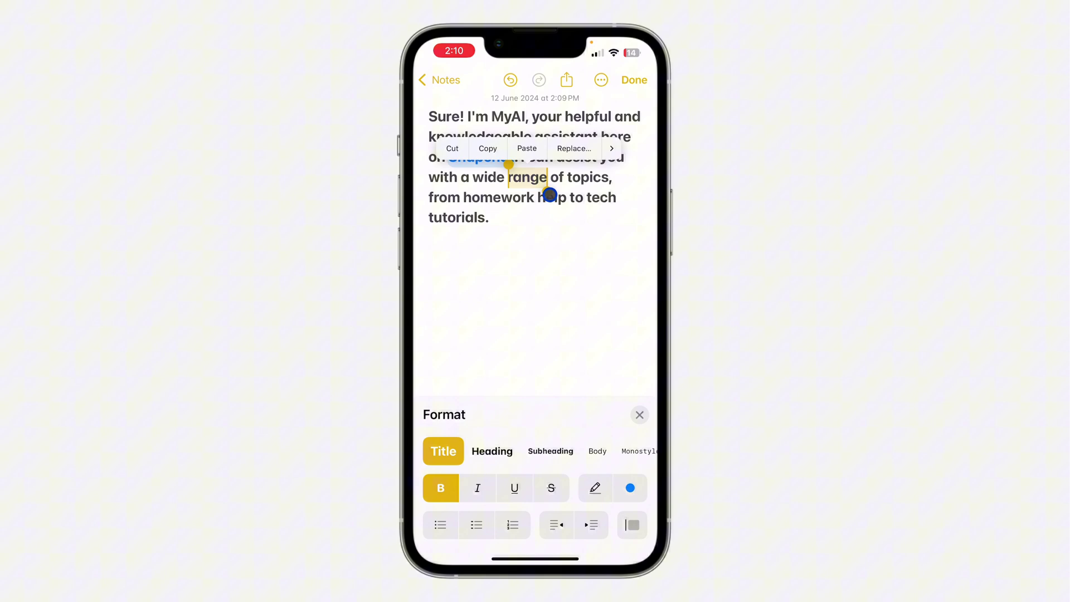
pyautogui.moveTo(548, 188); pyautogui.dragTo(612, 188)
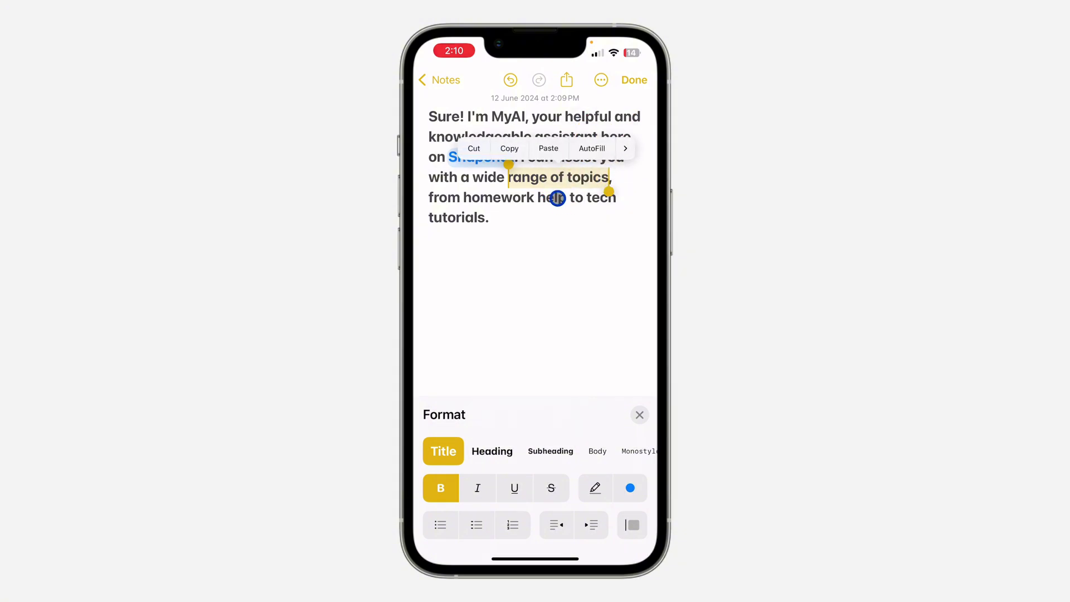
pyautogui.click(619, 488)
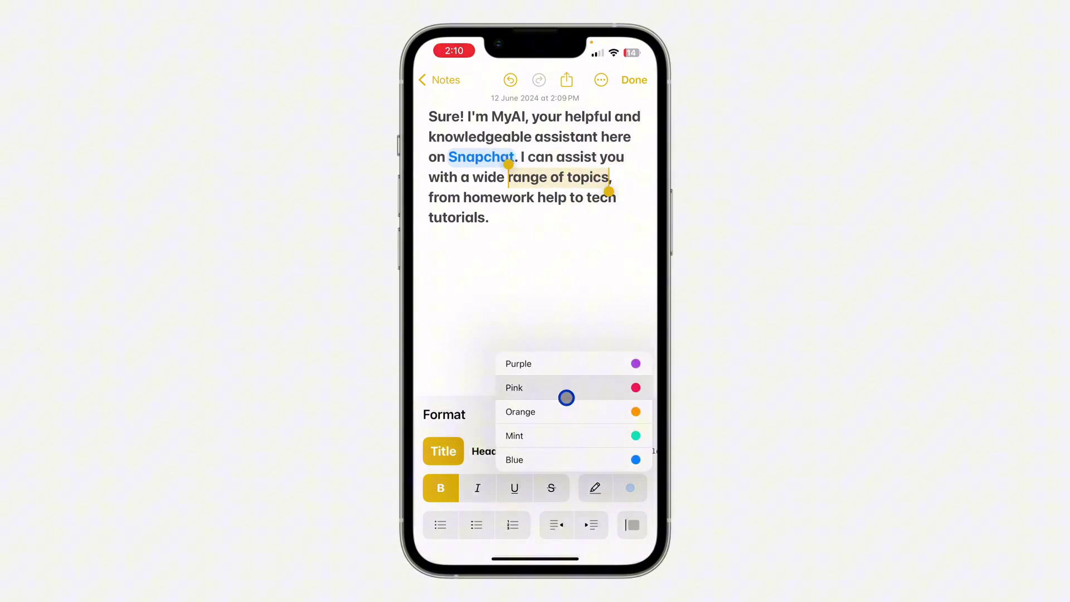
pyautogui.click(566, 373)
pyautogui.click(474, 116)
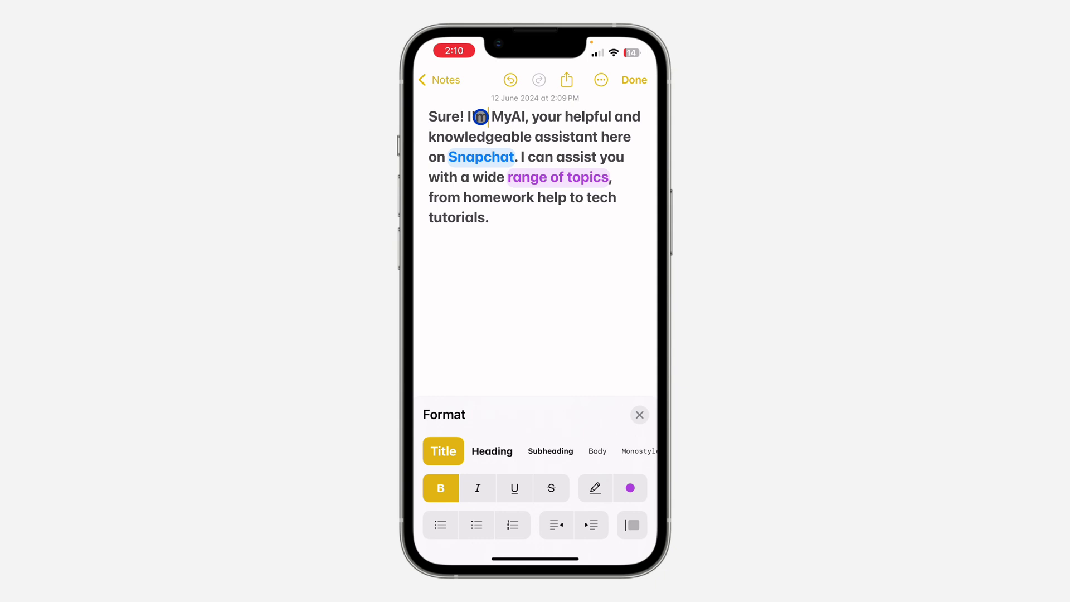
# - Select "I'm MyAI, your" and color it orange, replacing an accidental purple
pyautogui.doubleClick(480, 116)
pyautogui.moveTo(490, 120); pyautogui.dragTo(561, 121)
pyautogui.click(630, 491)
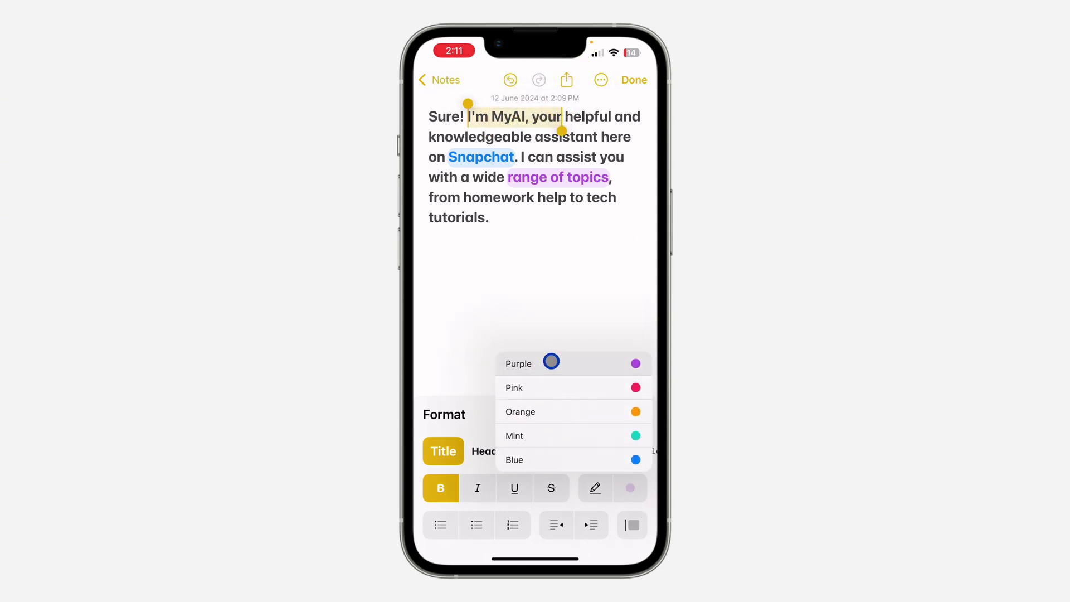
pyautogui.click(551, 361)
pyautogui.click(631, 493)
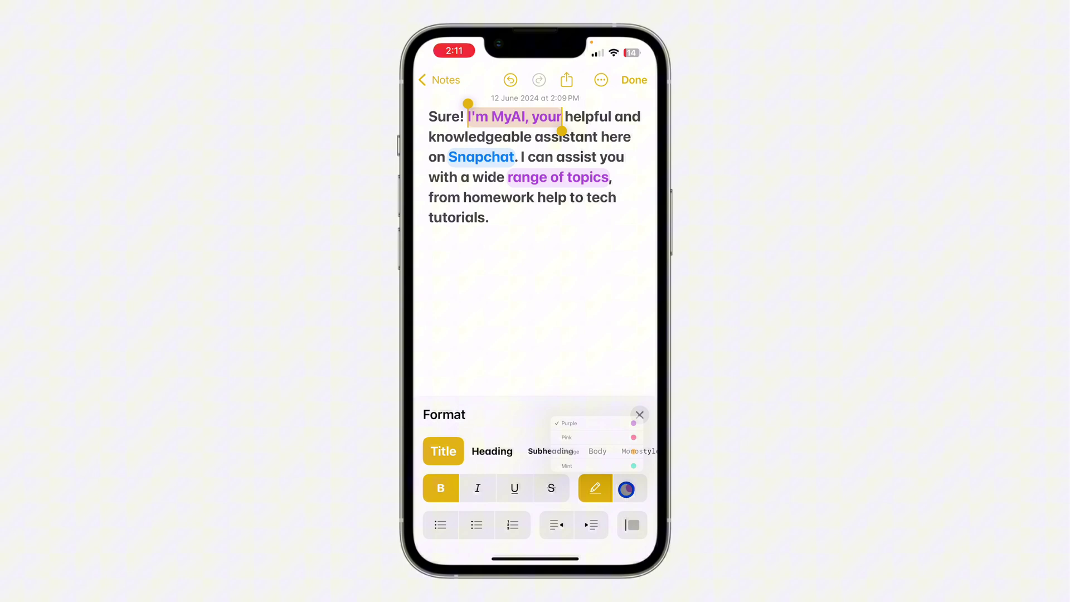
pyautogui.click(585, 407)
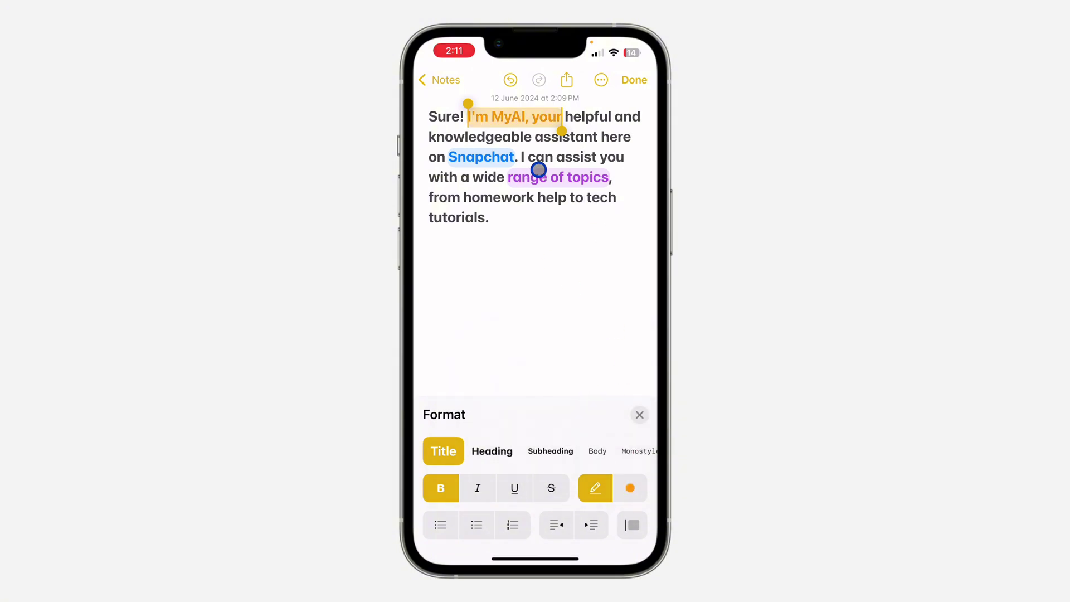
# - Select 'help to tech tutorials' and apply the mint text colour
pyautogui.click(474, 216)
pyautogui.doubleClick(456, 217)
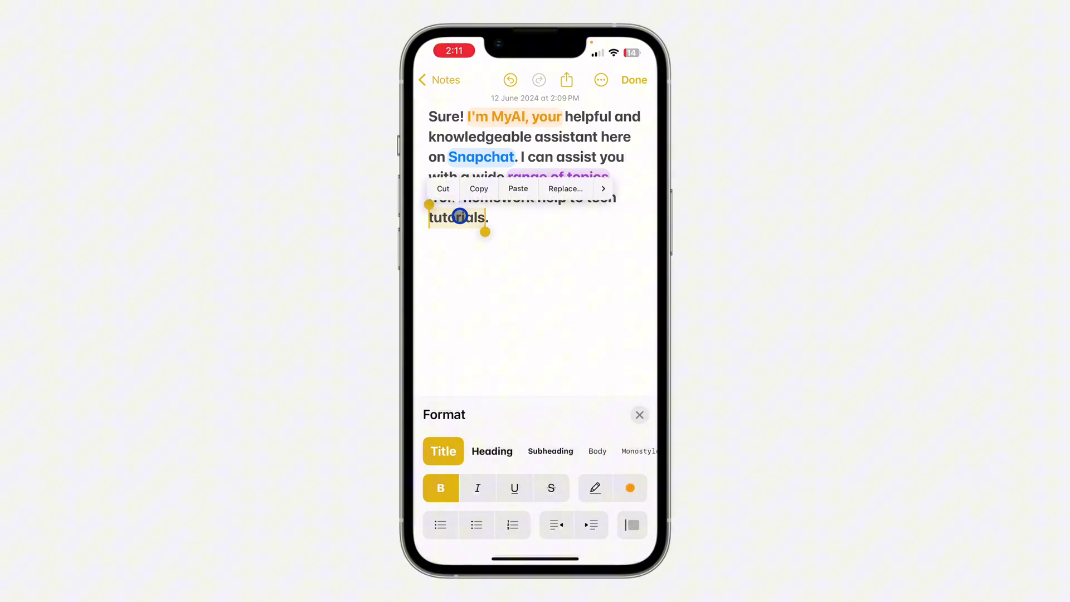
pyautogui.moveTo(430, 210); pyautogui.dragTo(538, 186)
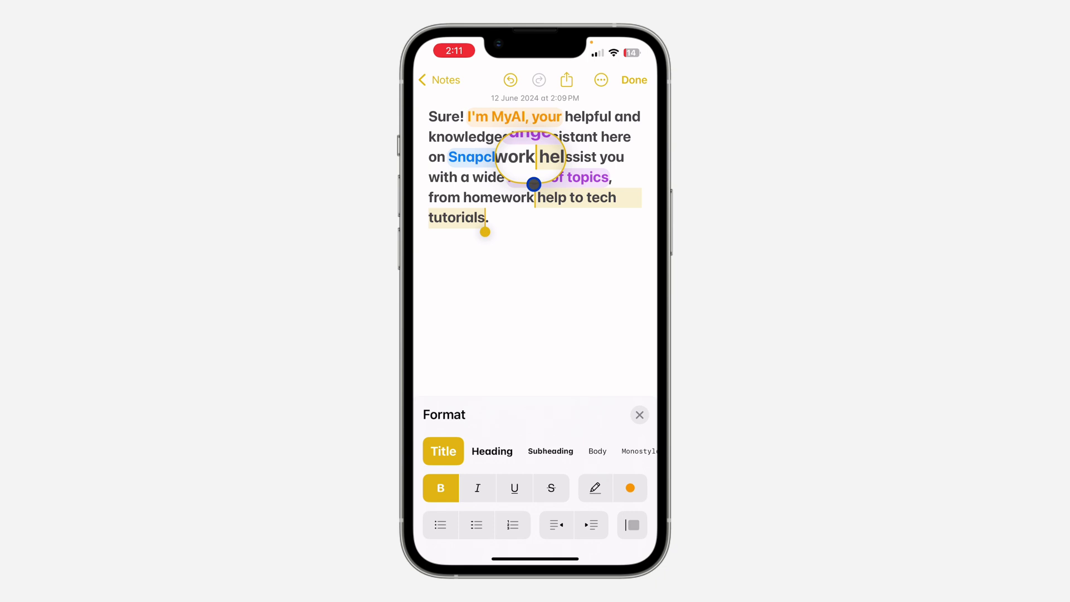
pyautogui.click(630, 488)
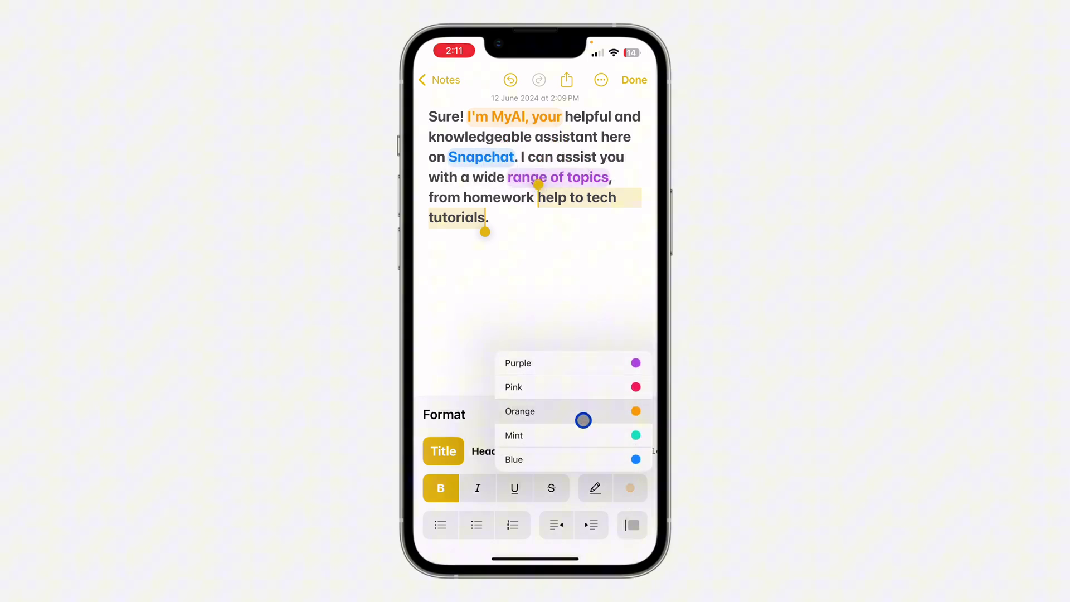
pyautogui.click(563, 429)
pyautogui.click(563, 284)
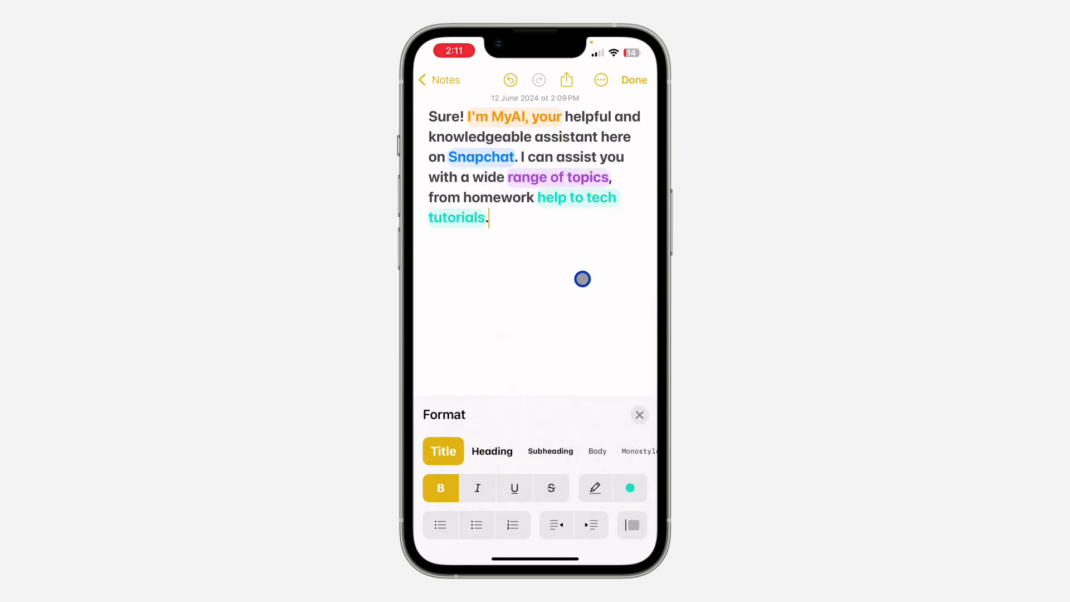